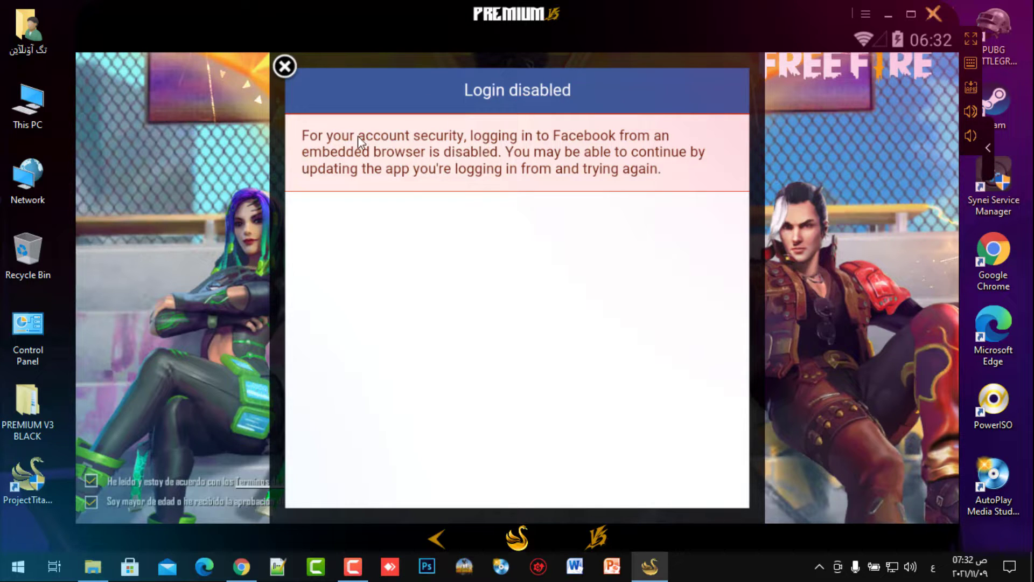
- Leave the disabled Facebook login page and close Free Fire from the emulator's recent apps
key("Escape")
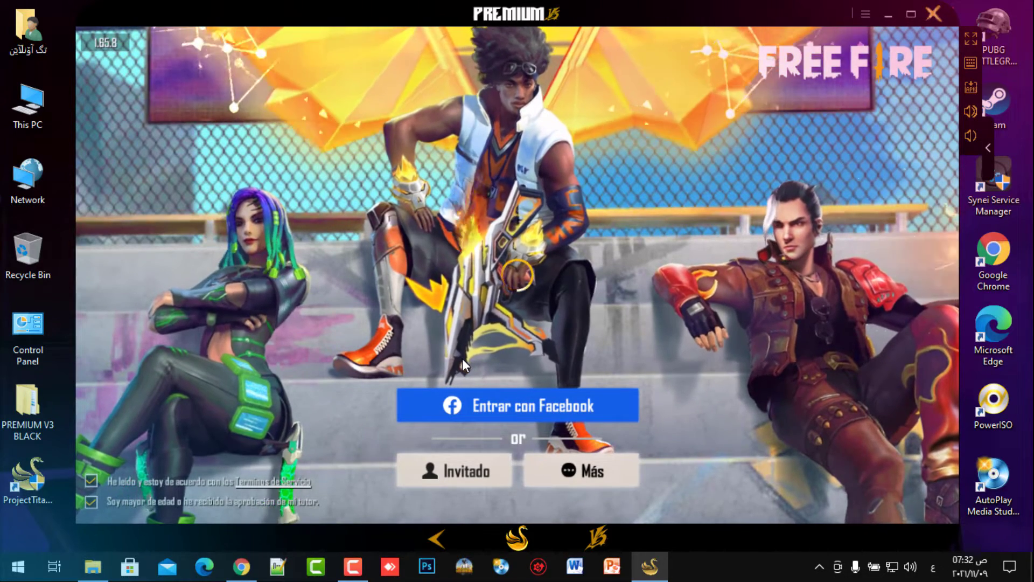
left_click(596, 537)
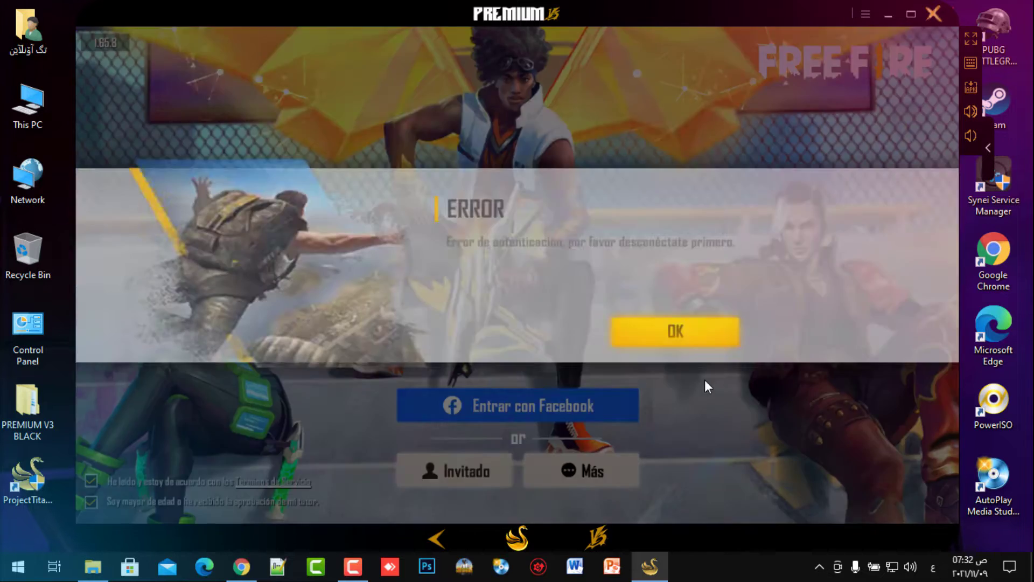
left_click_drag(824, 330, 809, 66)
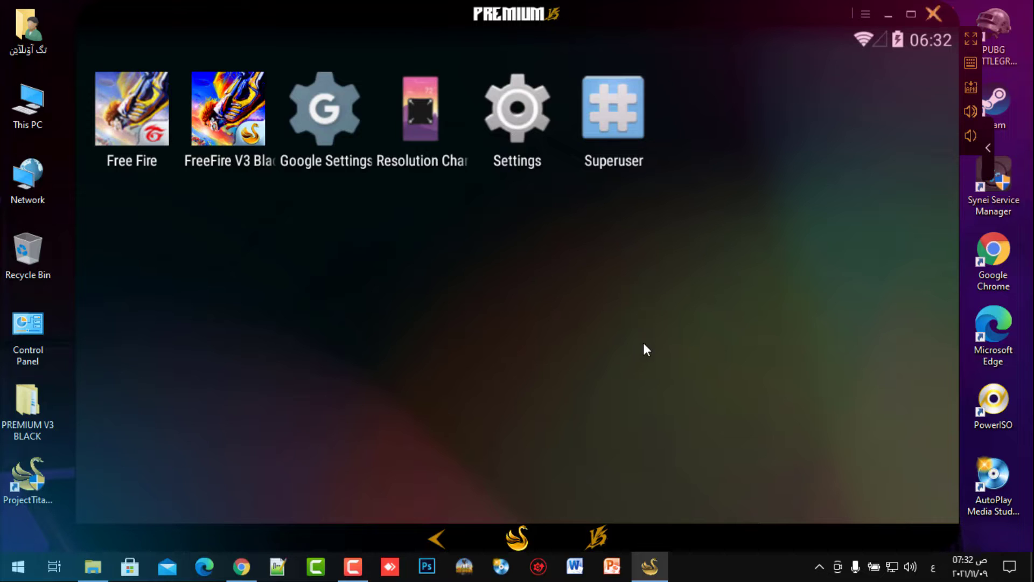
- Look at the Facebook_v3.apk and Facebook-5.0.0.26.31.apk files on the desktop behind the emulator window
key("super+d")
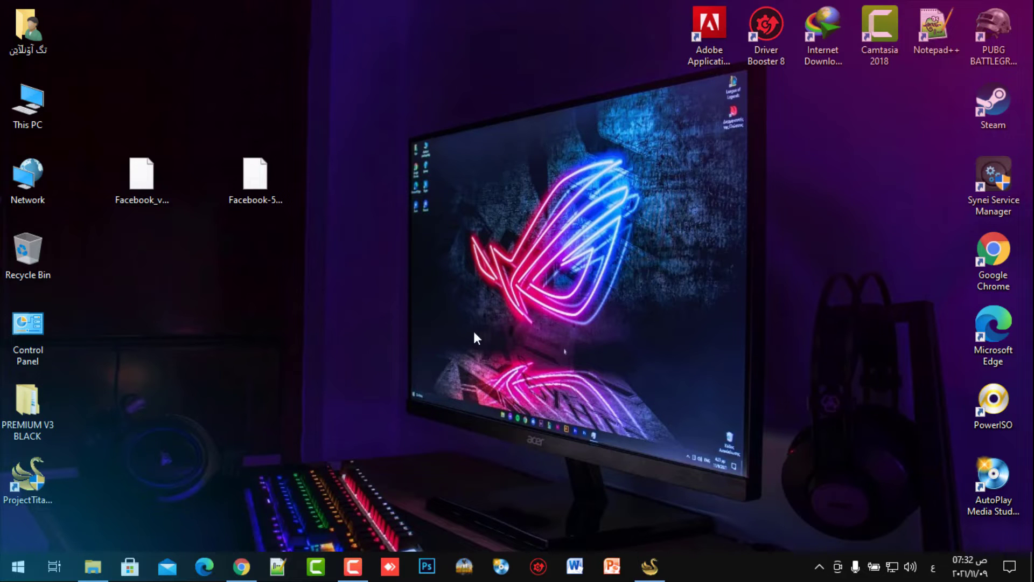
left_click(649, 565)
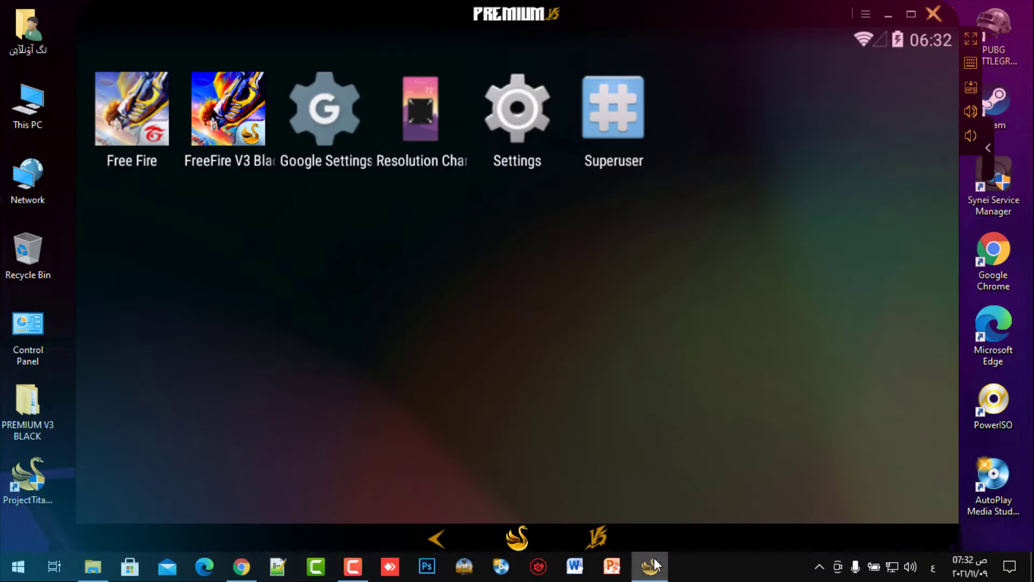
left_click(650, 565)
left_click(649, 565)
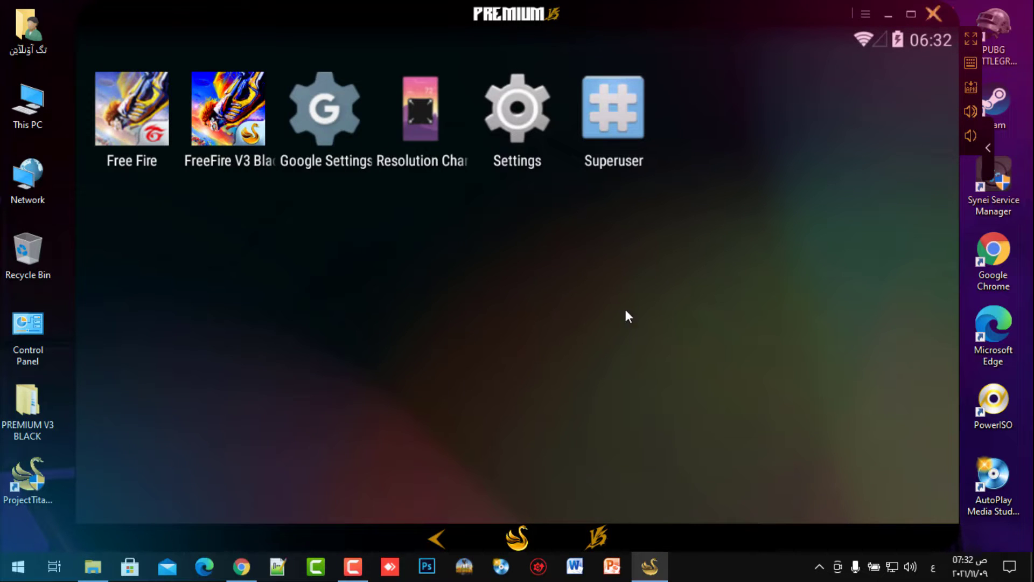
left_click(650, 565)
left_click(144, 203)
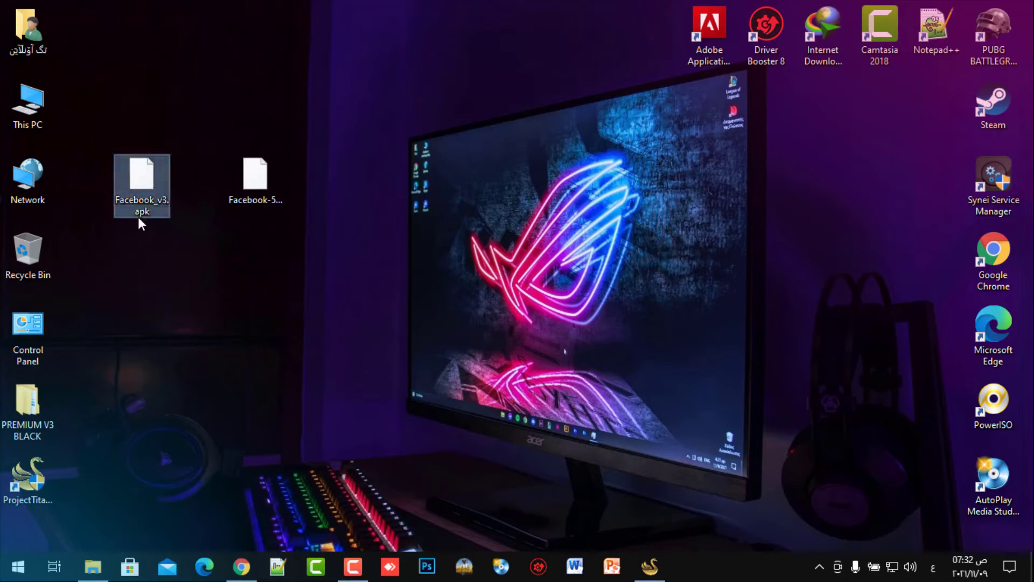
left_click(166, 216)
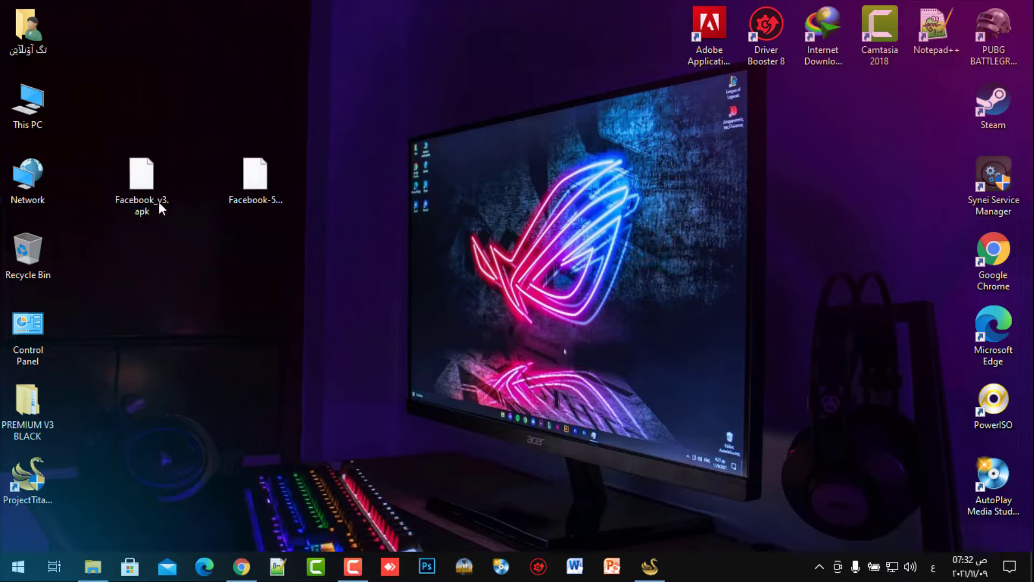
left_click(248, 182)
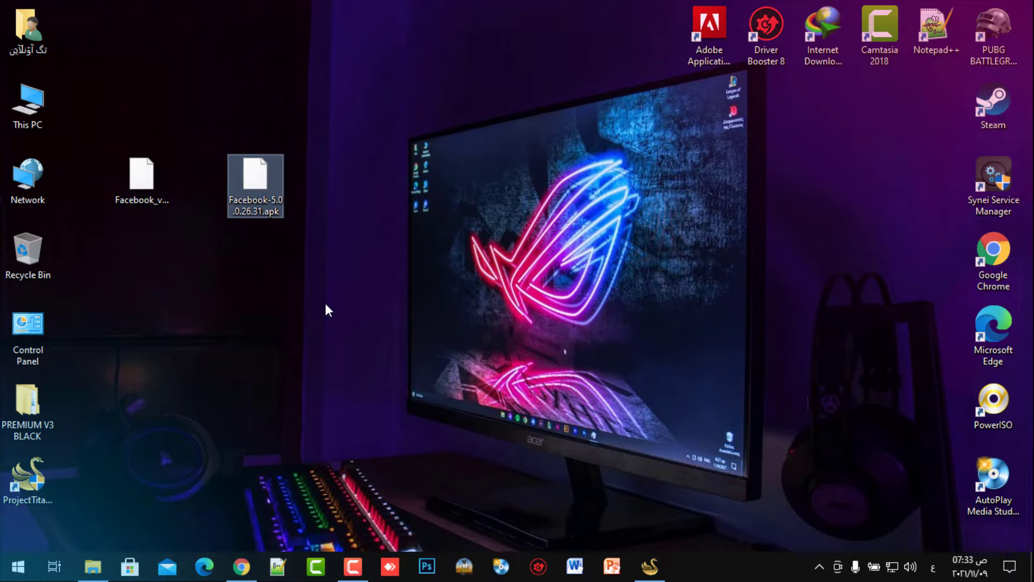
- Move Facebook-5.0.0.26.31.apk away from Facebook_v3.apk and place Facebook_v3.apk near the desktop's system icons
left_click_drag(237, 152, 463, 62)
left_click_drag(142, 180, 219, 141)
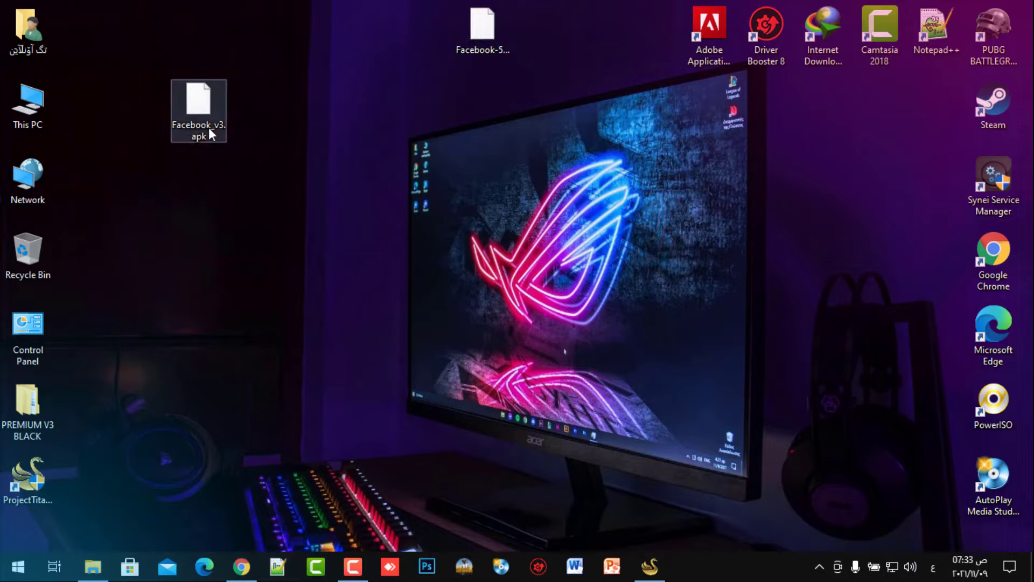
left_click(287, 183)
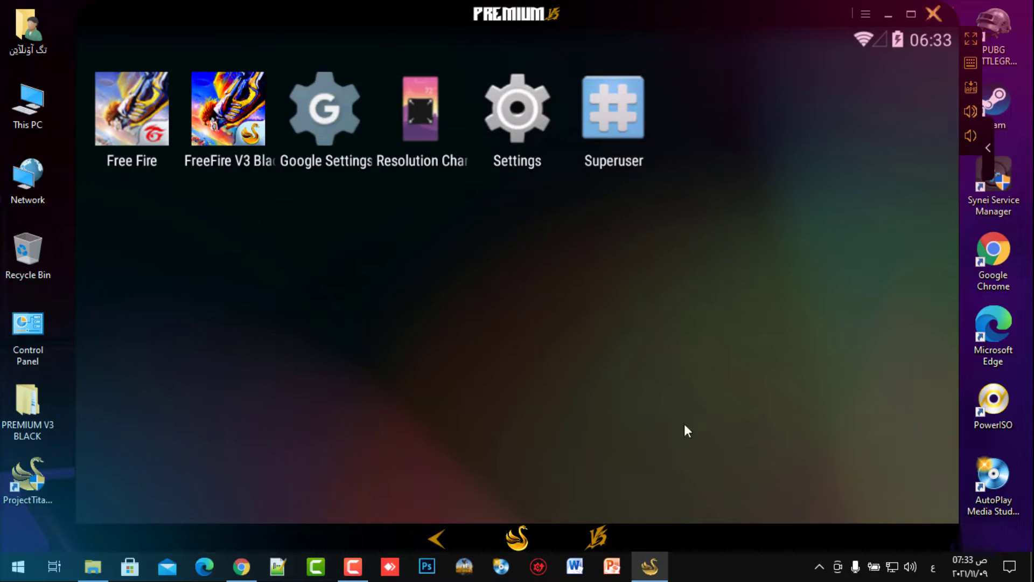
- Try to install Facebook_v3.apk in the emulator by dropping the file onto it, and check the Windows notifications
left_click(653, 562)
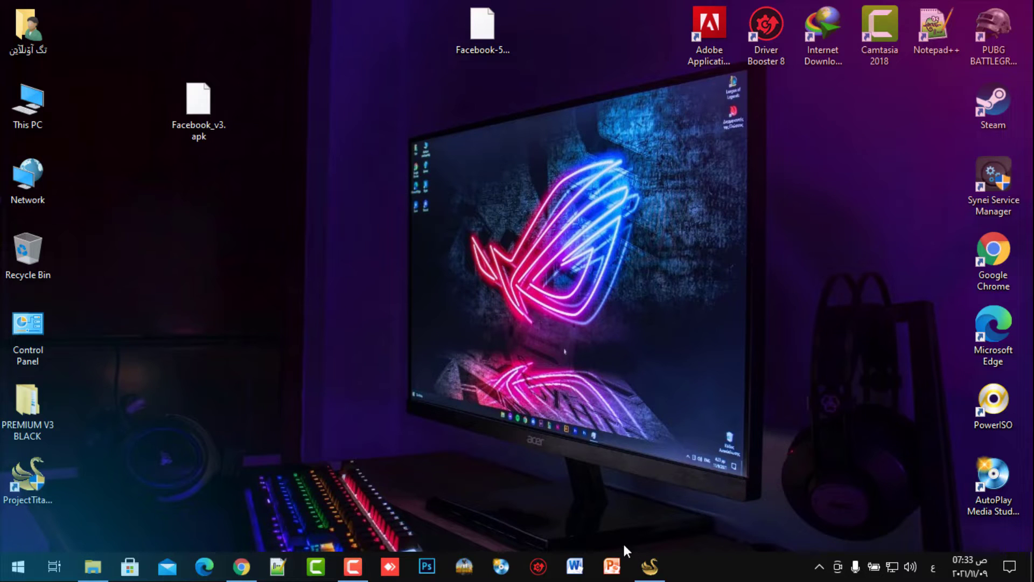
left_click(198, 131)
left_click(649, 566)
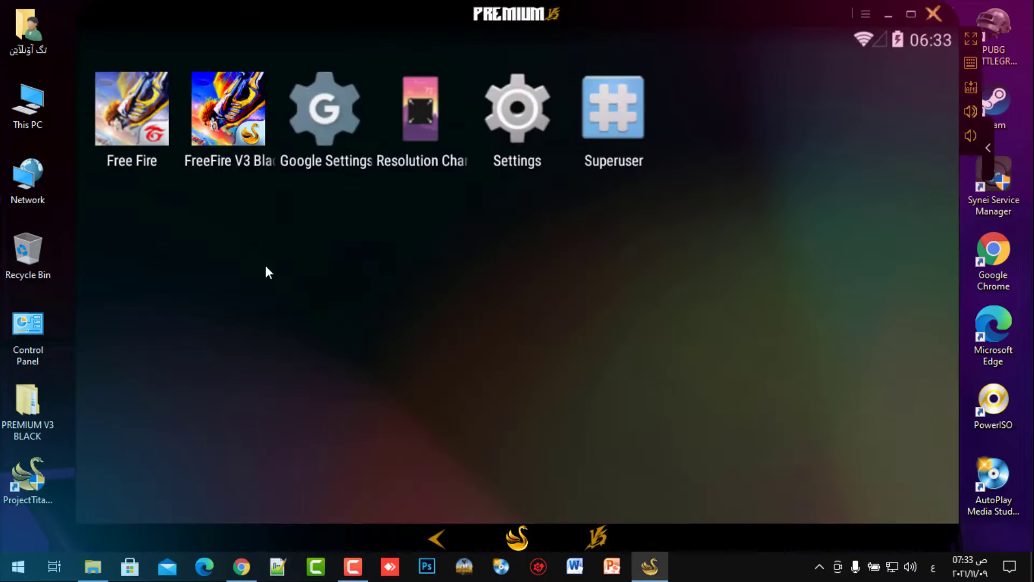
left_click(649, 566)
left_click_drag(207, 110, 618, 390)
left_click(437, 539)
left_click(535, 437)
left_click(649, 565)
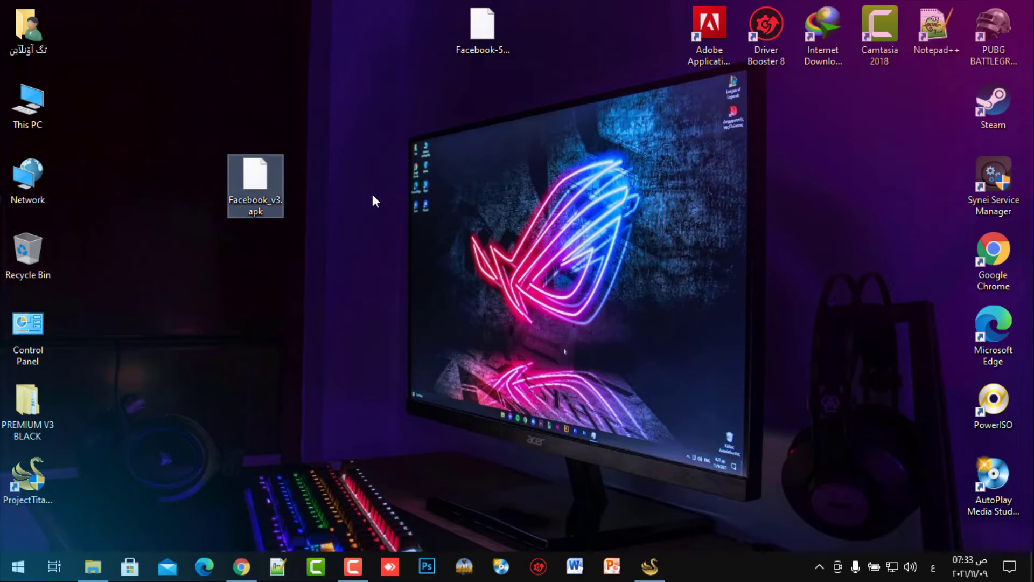
left_click(648, 566)
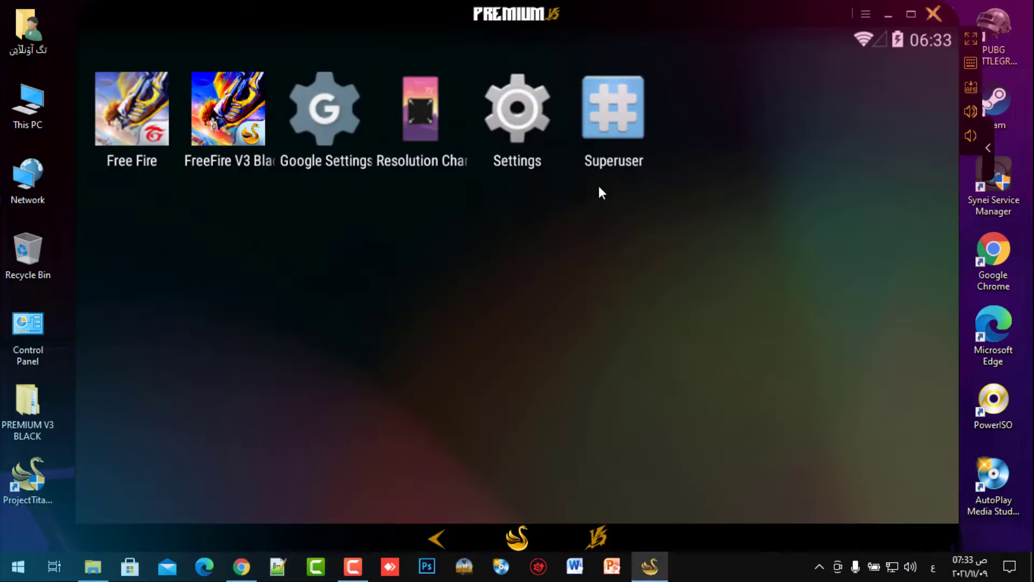
left_click(1009, 566)
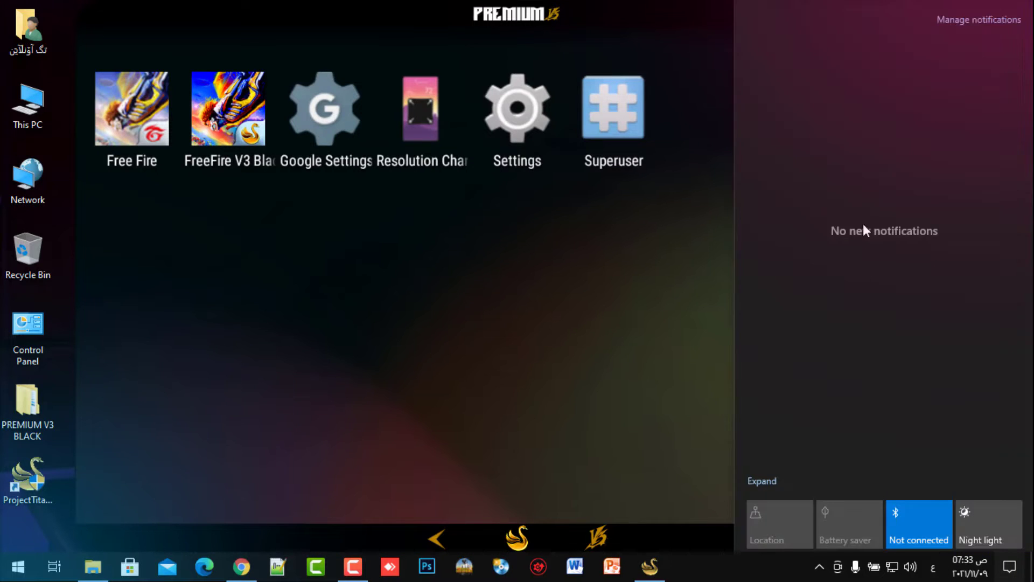
left_click(631, 307)
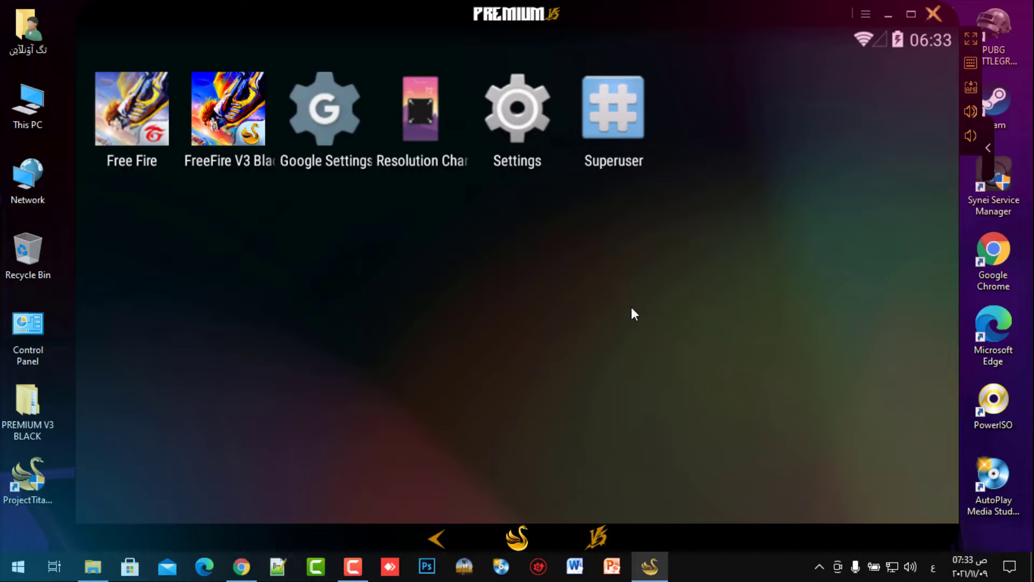
- Minimize the emulator and permanently delete Facebook_v3.apk from the desktop
left_click(888, 15)
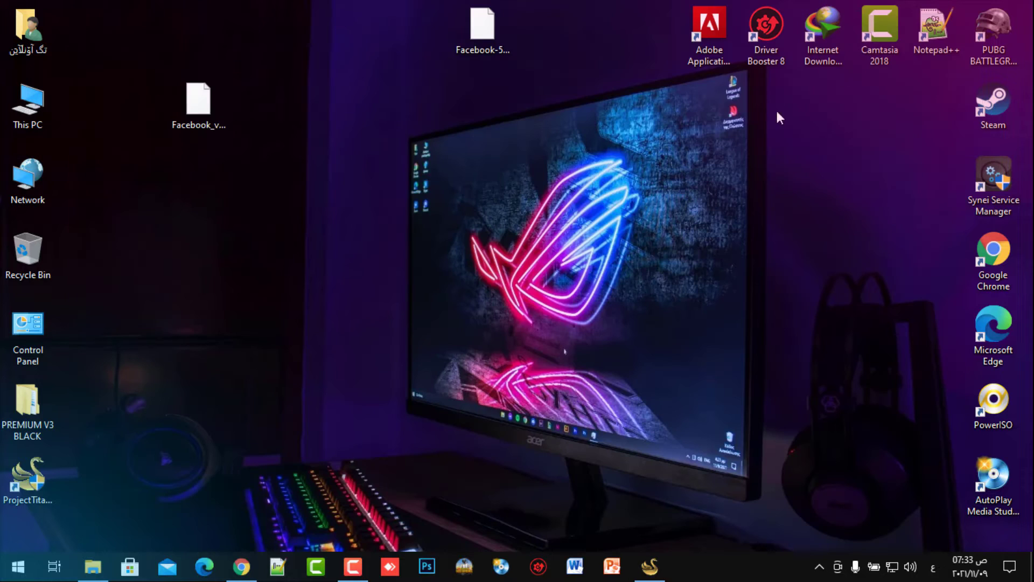
left_click(198, 132)
left_click_drag(198, 132, 141, 64)
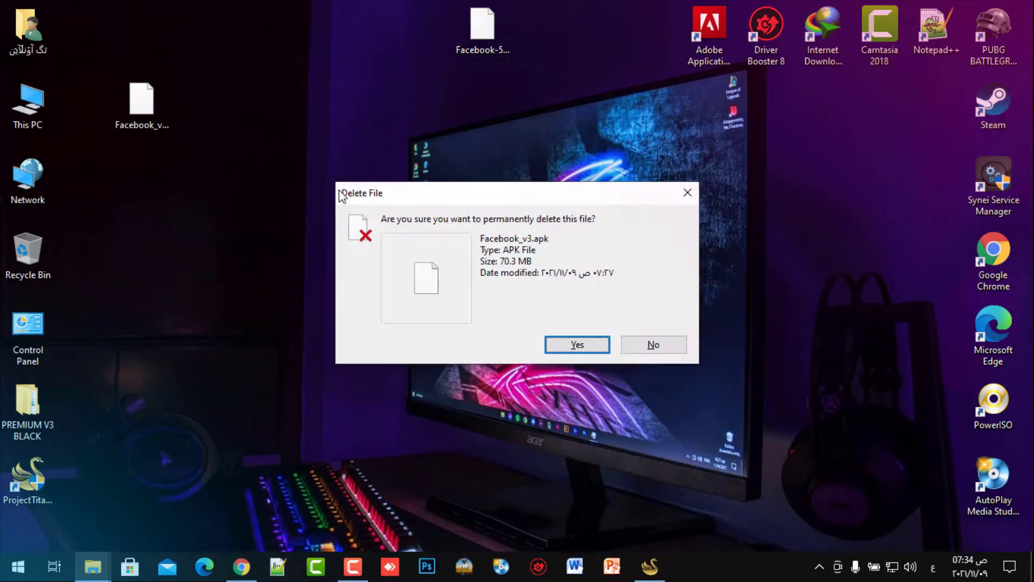
key("Return")
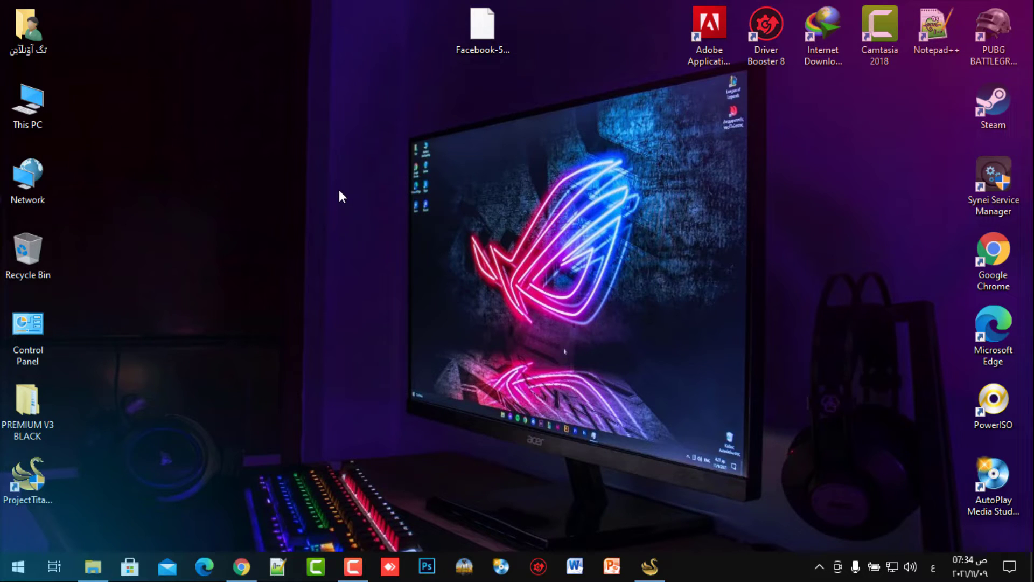
- Install Facebook-5.0.0.26.31.apk in the emulator by dropping the desktop file onto its home screen, and dismiss the notification
left_click_drag(500, 41, 222, 139)
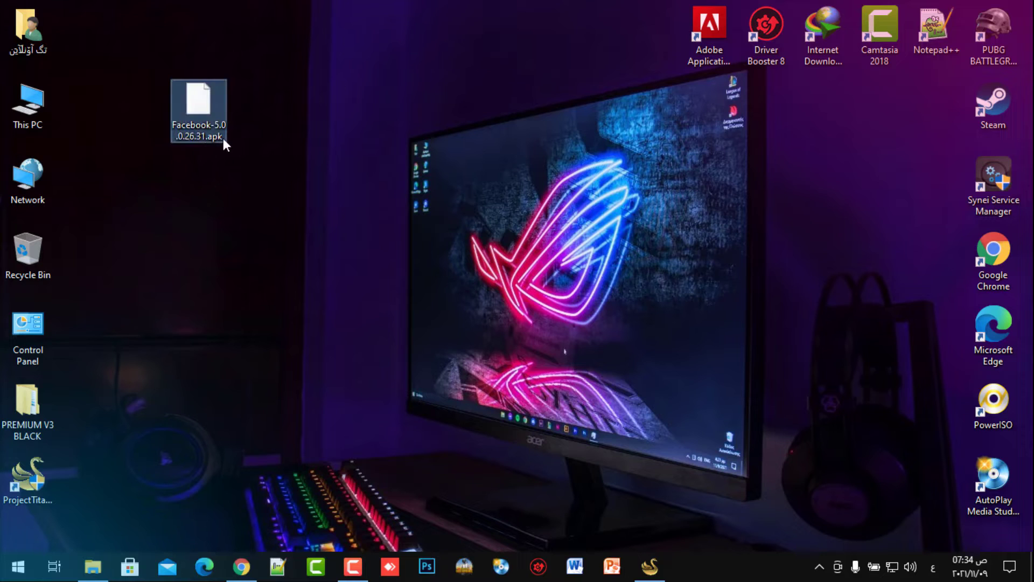
left_click(303, 182)
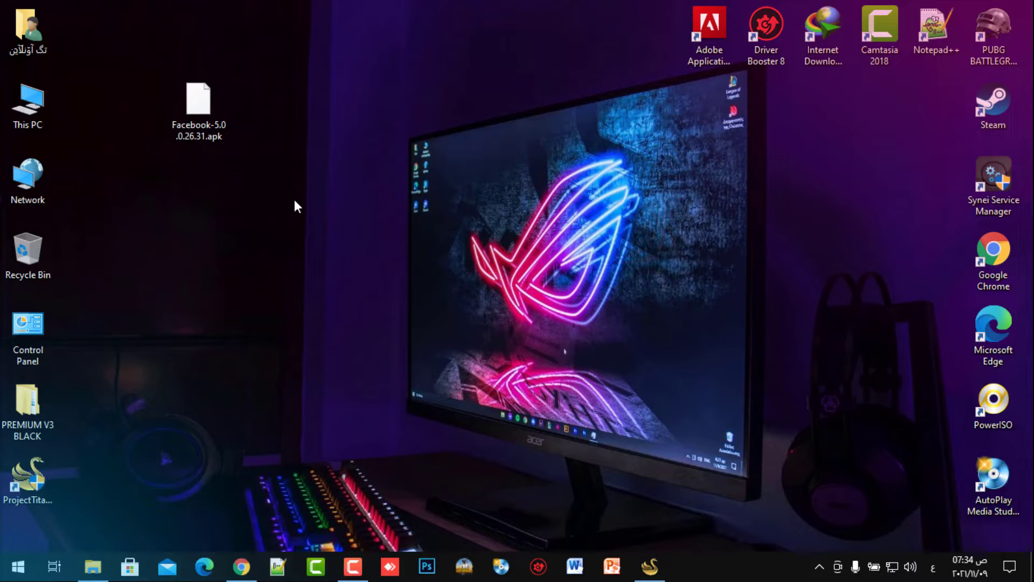
left_click(192, 138)
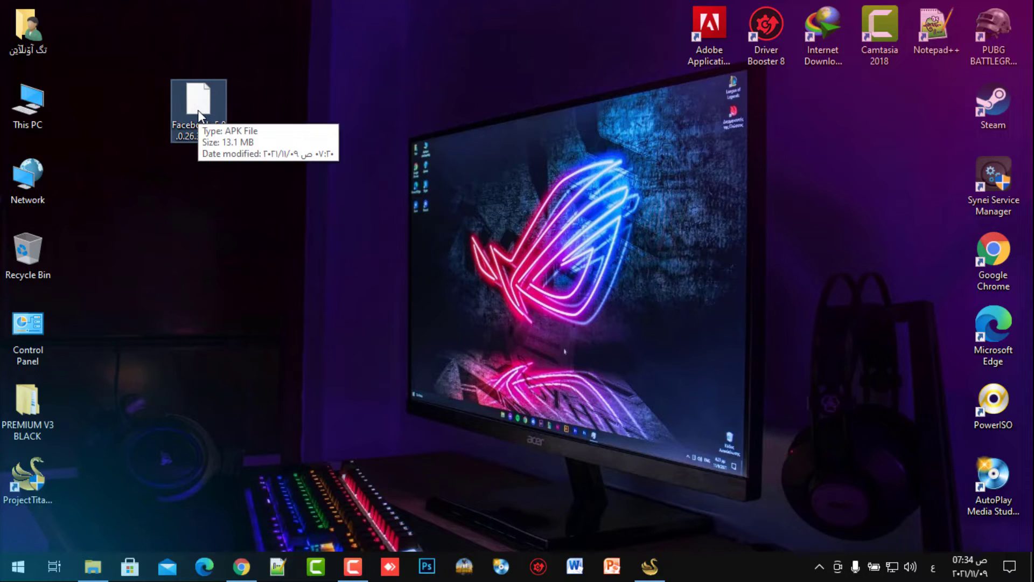
left_click_drag(199, 114, 511, 289)
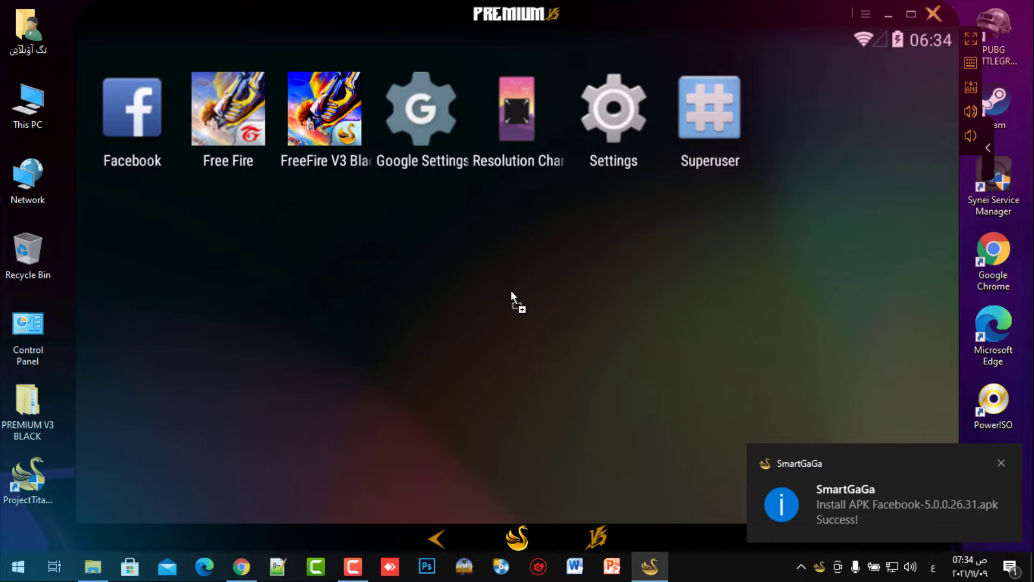
left_click(916, 520)
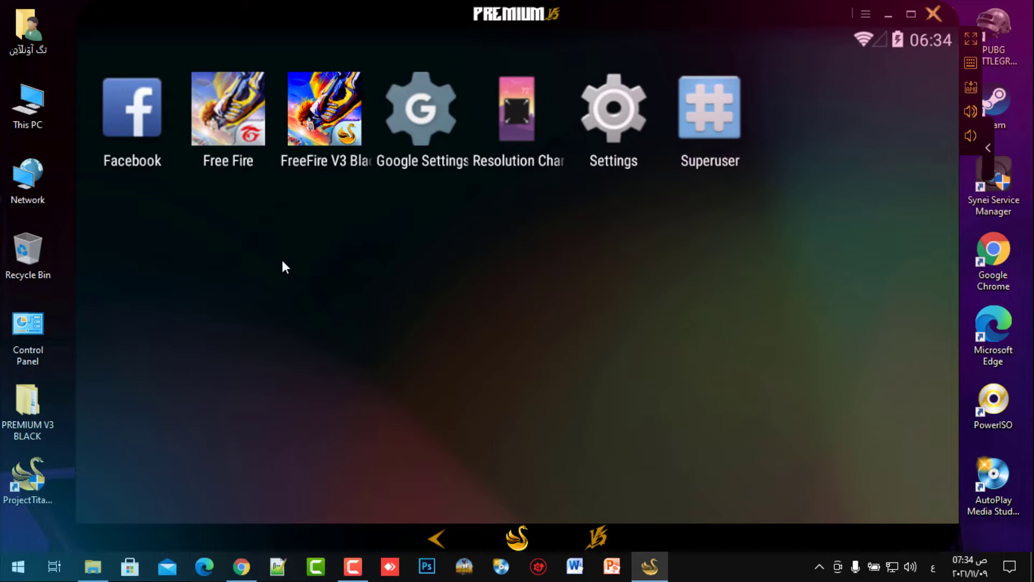
- Start the game from the FreeFire V3 launcher with Mulai FreeFire, and close it from the recent apps
left_click(329, 130)
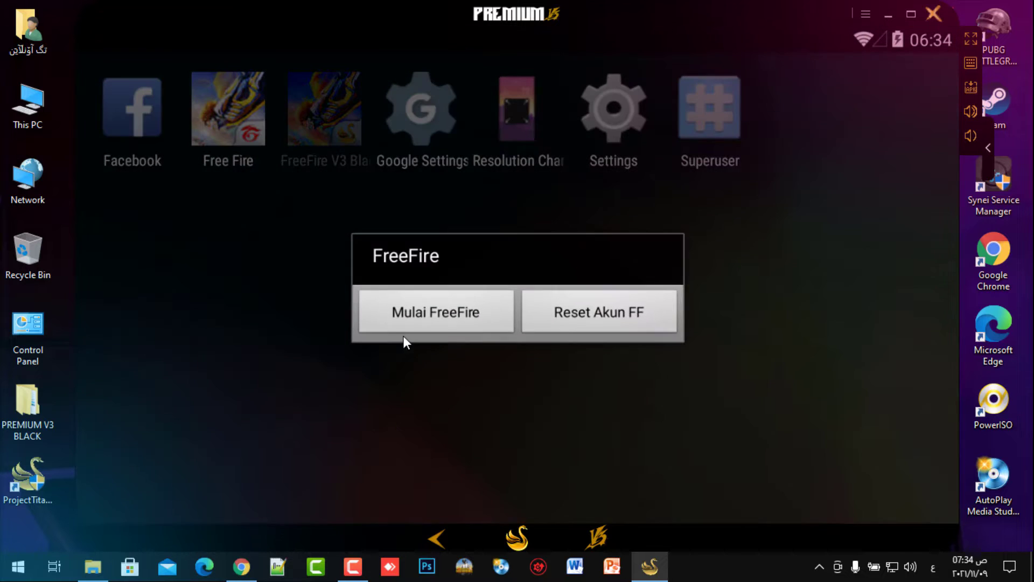
left_click(404, 330)
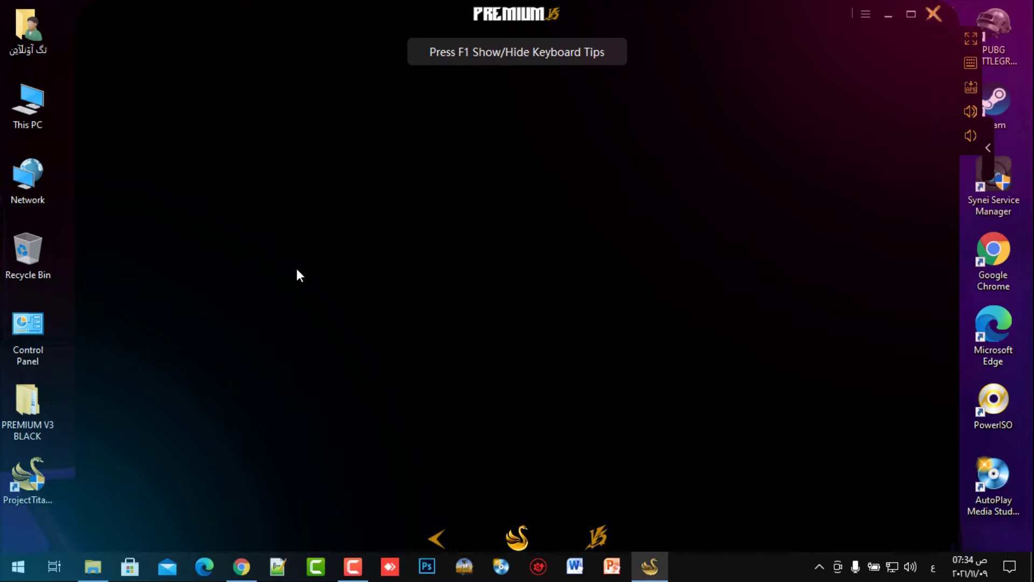
left_click(596, 536)
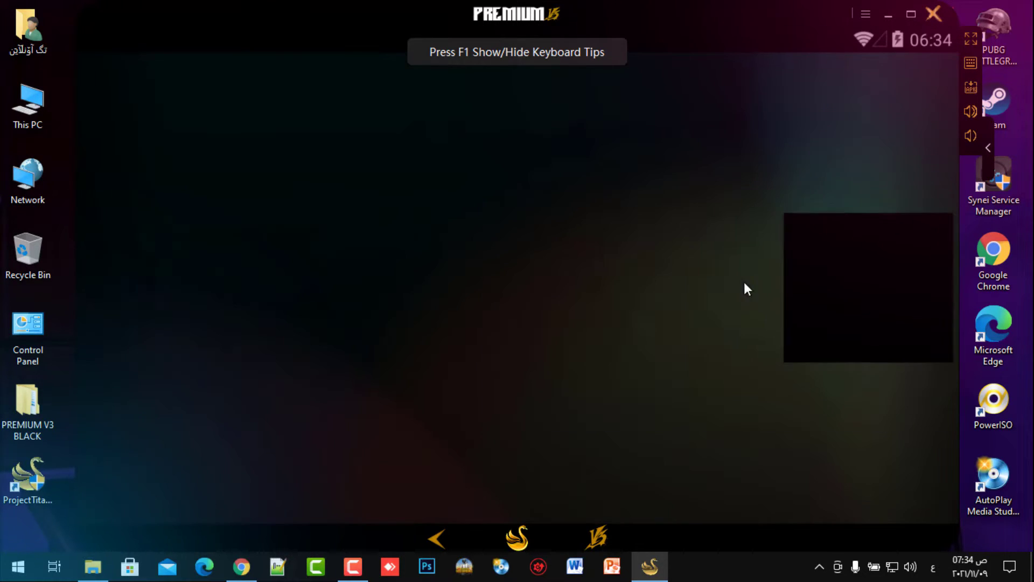
left_click_drag(843, 286, 841, 372)
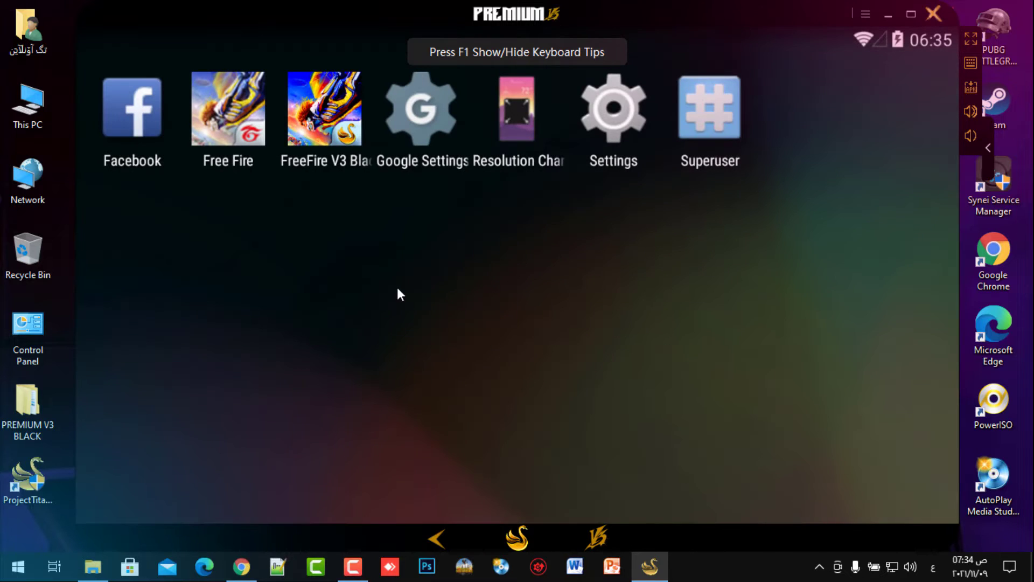
- Open the Facebook app in the emulator to view its login form, and leave it through the recent apps
left_click(139, 115)
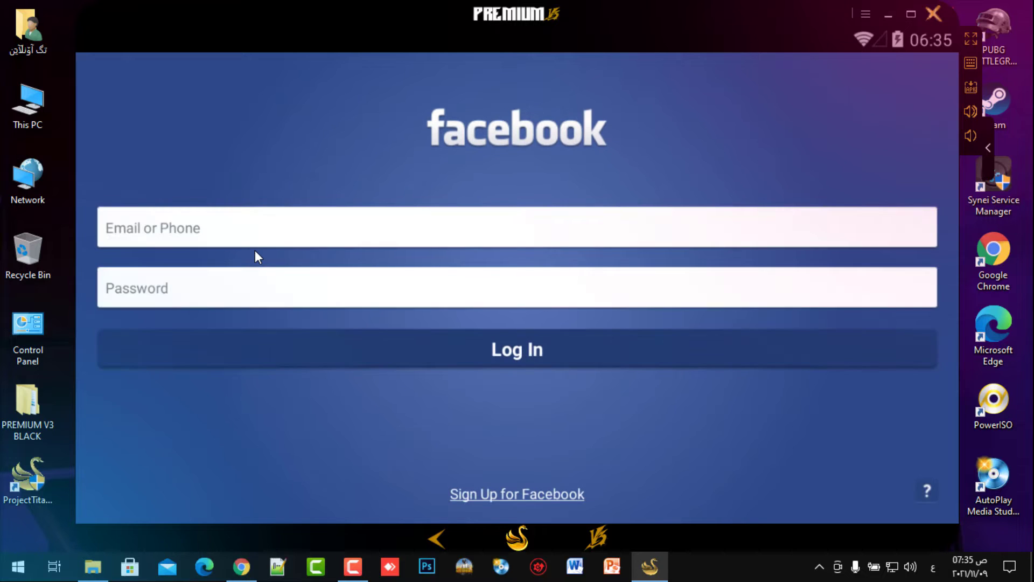
left_click(254, 247)
left_click(240, 201)
left_click(609, 541)
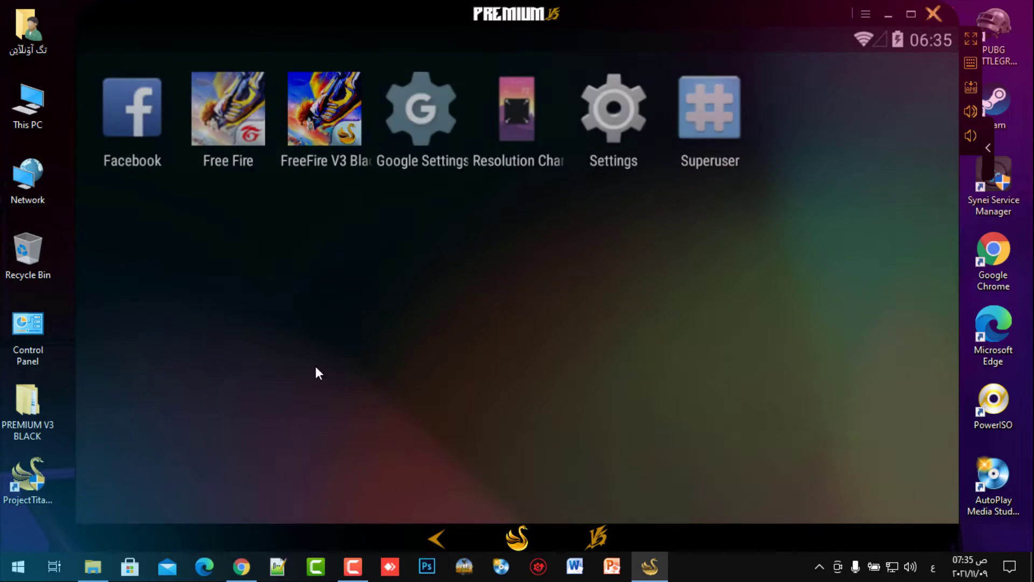
- Launch the game from the FreeFire V3 launcher with Mulai FreeFire
left_click(301, 128)
left_click(448, 329)
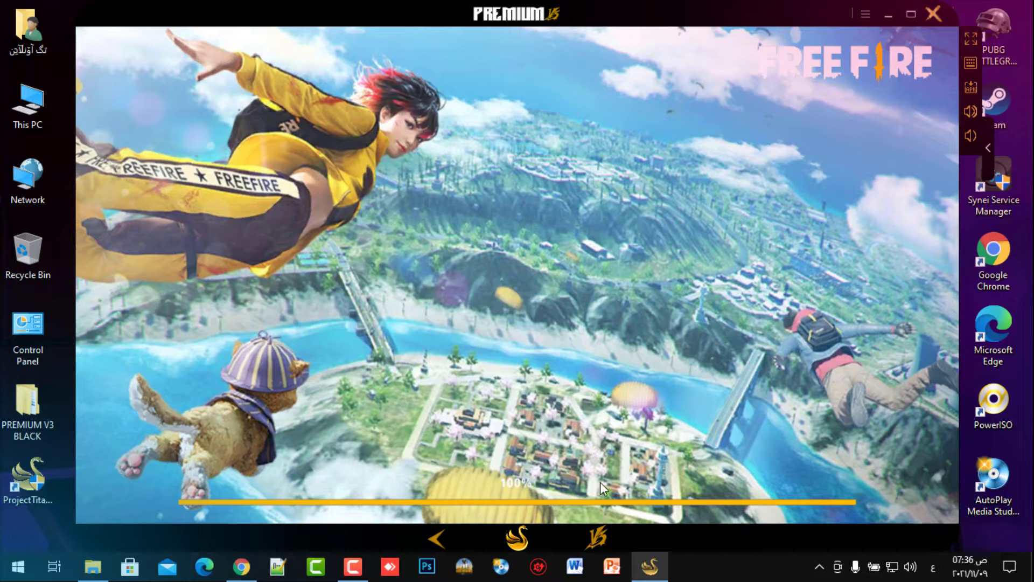
- Switch to Chrome to look at the PREMIUM emulator video on the YouTube channel page, and return to the emulator
left_click(241, 566)
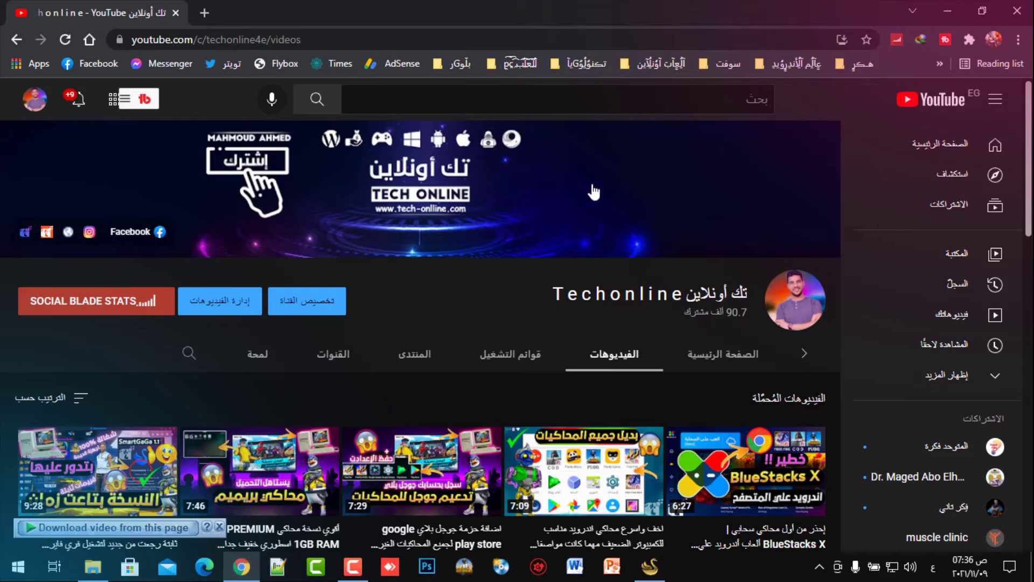
mouse_move(290, 499)
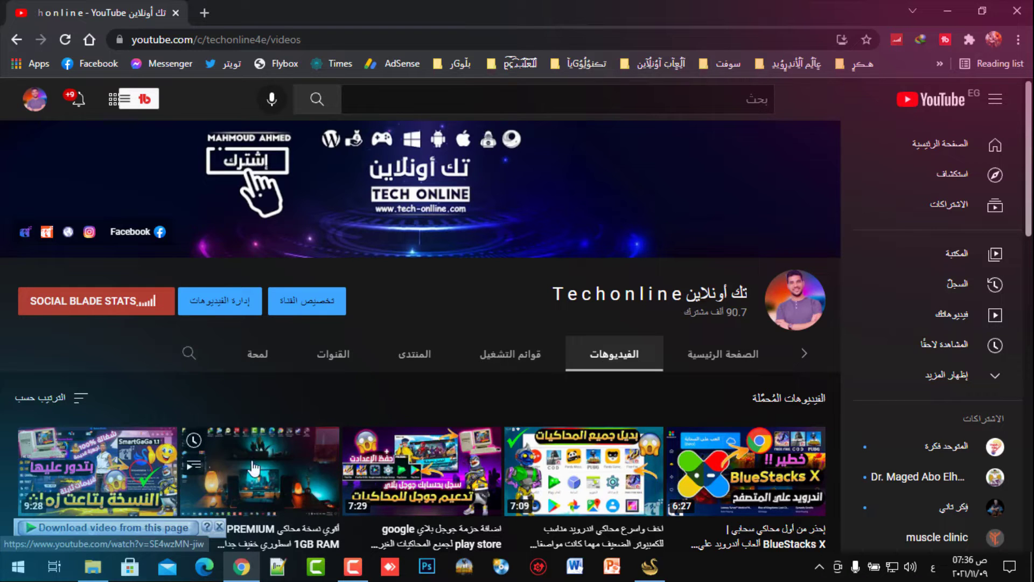
left_click(650, 566)
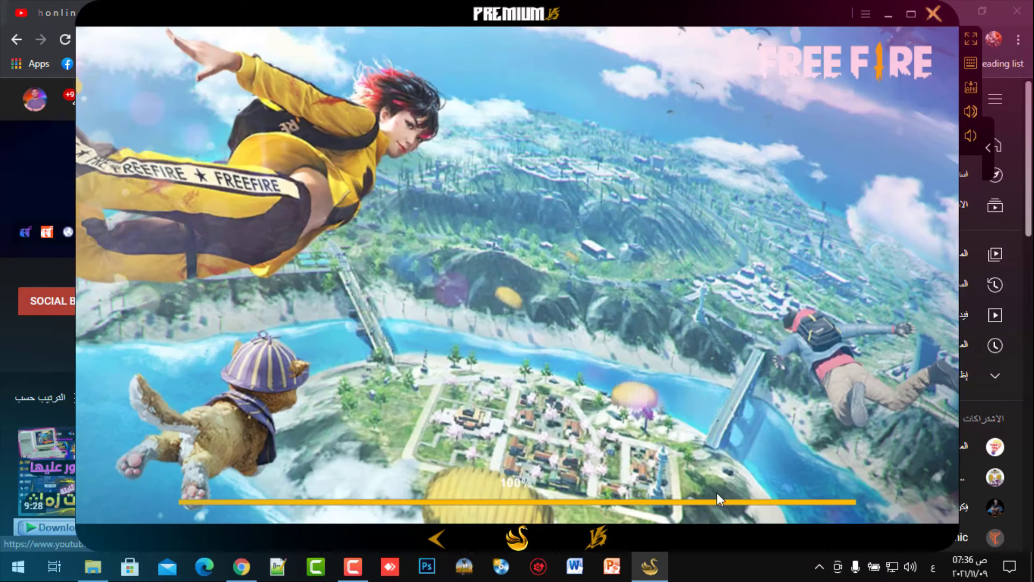
- Minimize the emulator to view the Google Play Store and PREMIUM emulator video previews on the YouTube channel page in Chrome
left_click(653, 566)
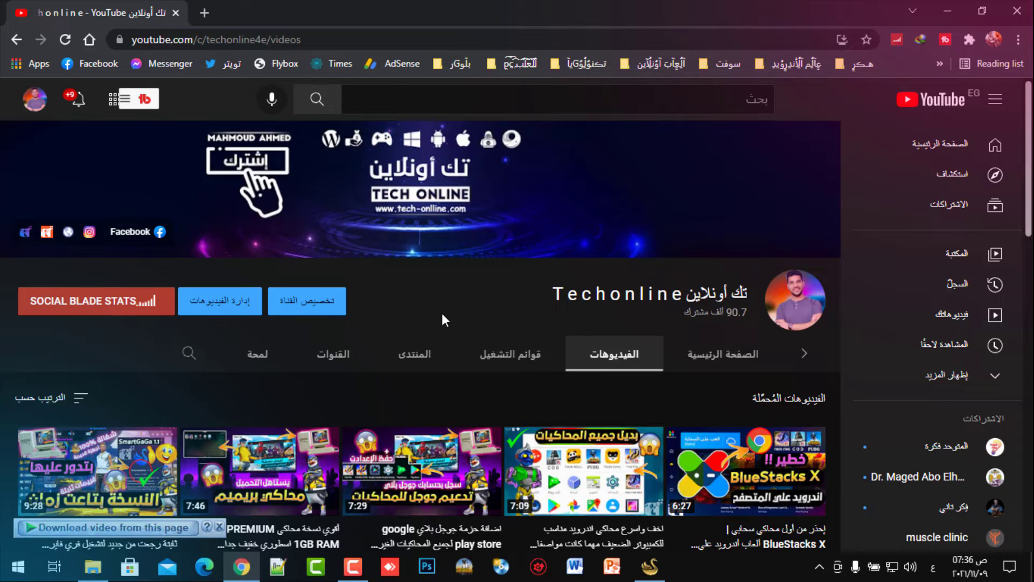
mouse_move(383, 477)
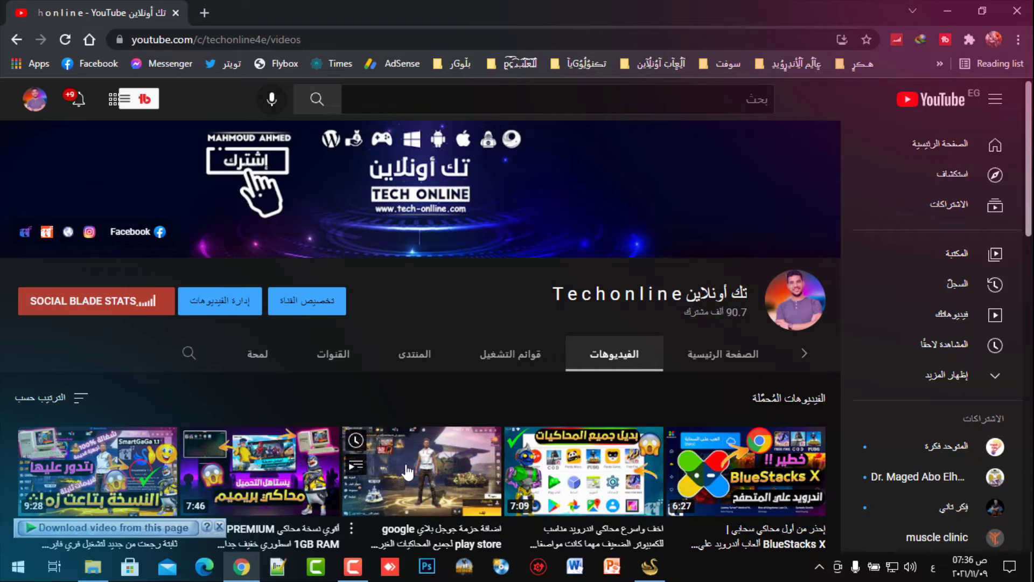
mouse_move(254, 480)
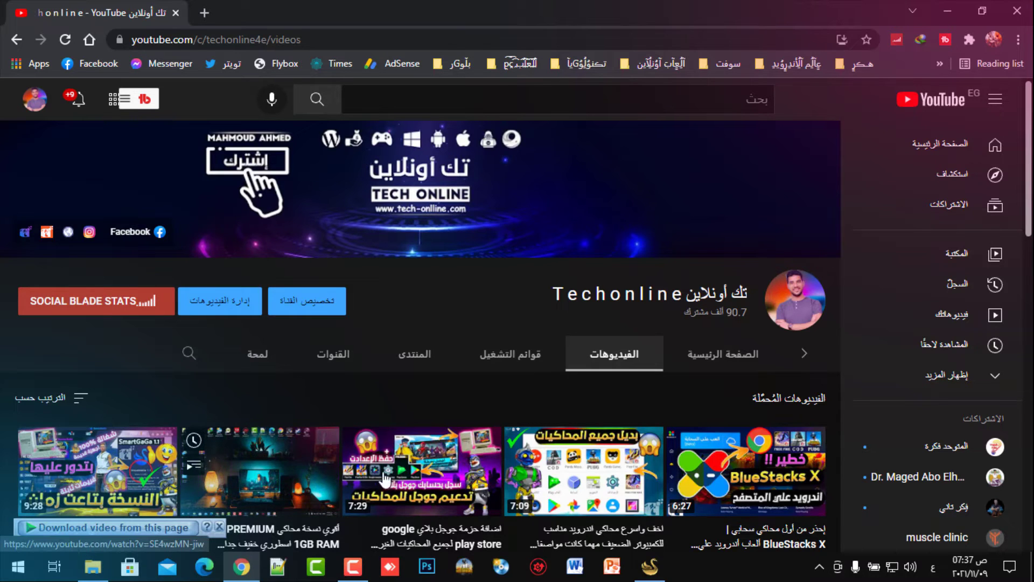
mouse_move(427, 475)
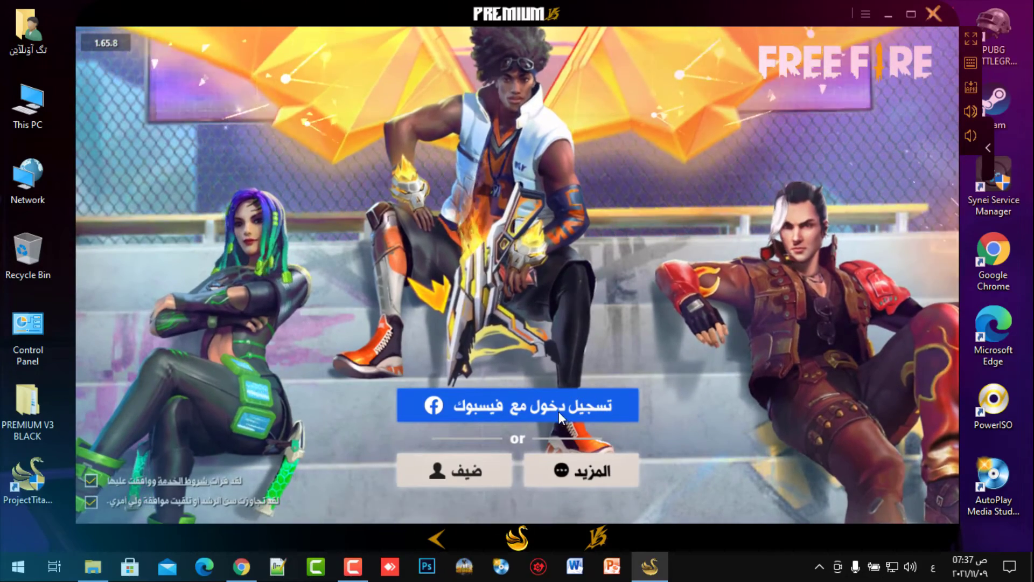
- Try the Facebook login on the Free Fire sign-in screen, dismiss the error dialog, and start the Facebook login again
left_click(496, 406)
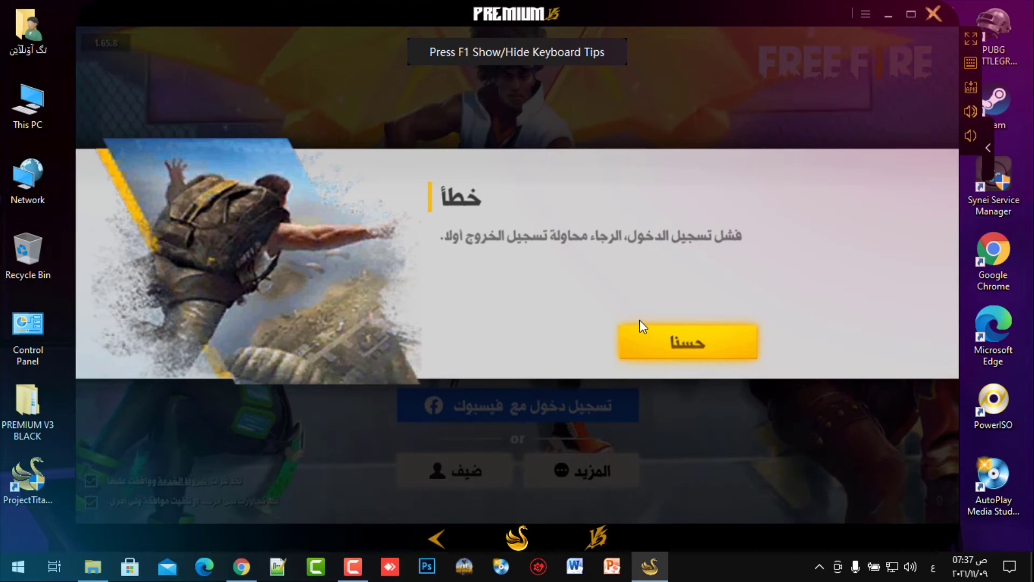
left_click(679, 344)
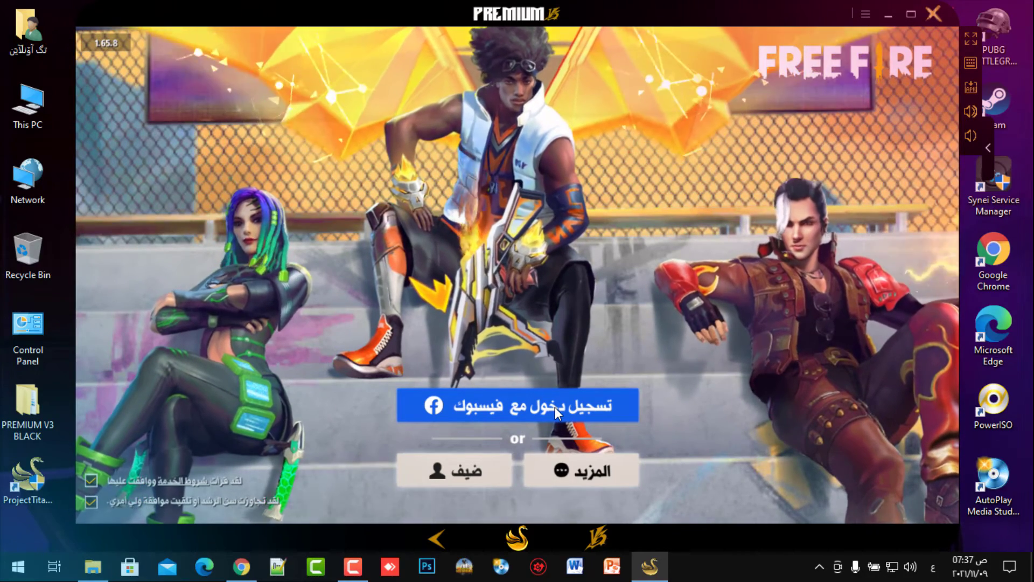
left_click(555, 406)
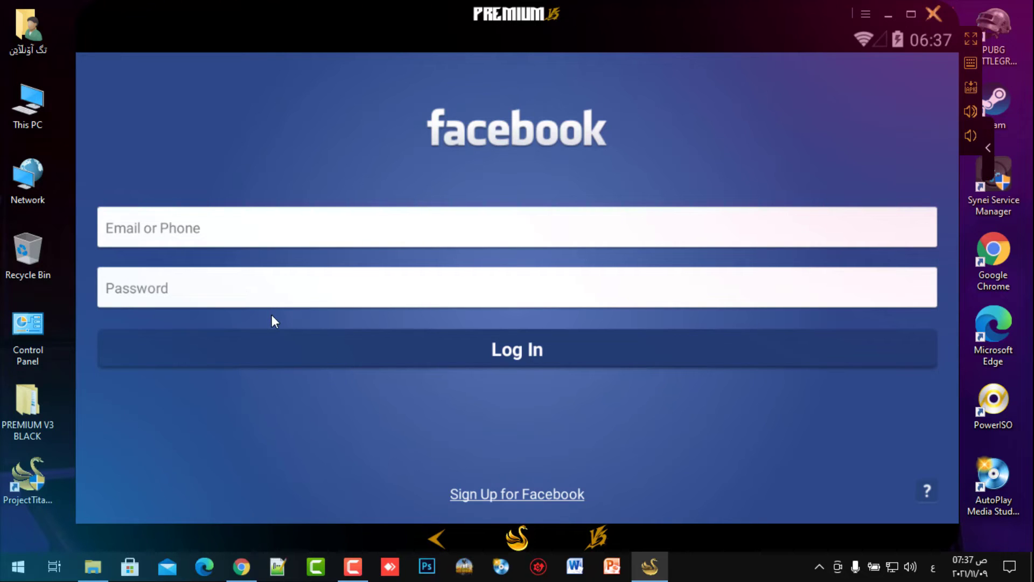
- Fill in the account password and e-mail on the Facebook login form and submit the login
left_click(285, 291)
key("ctrl+v")
left_click(480, 139)
key("ctrl+v")
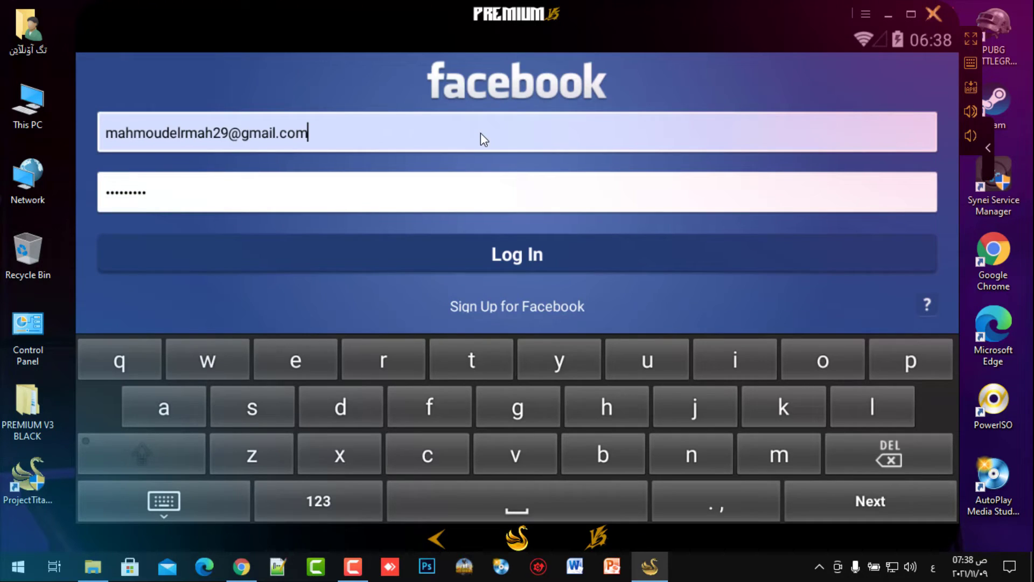
left_click(541, 256)
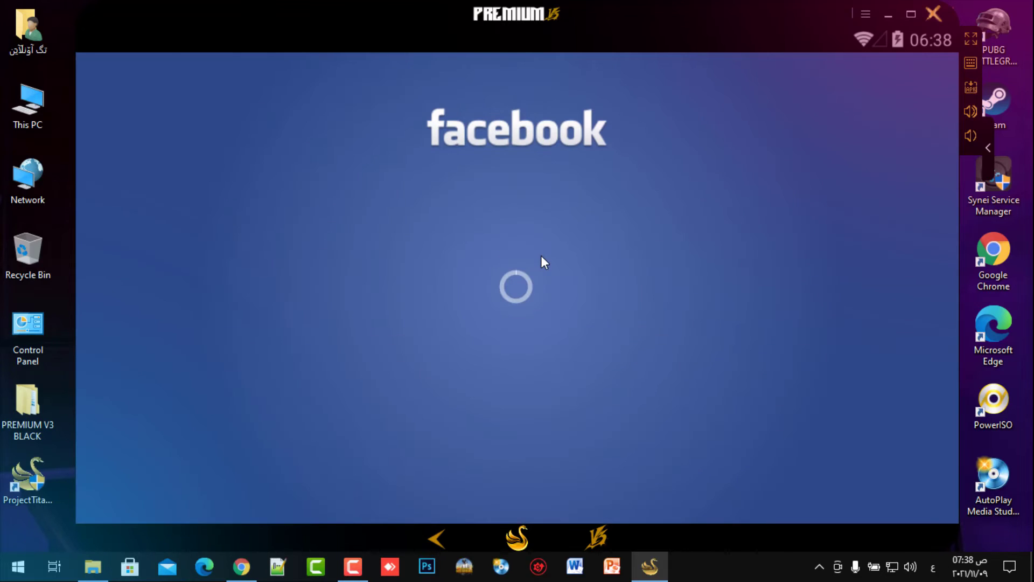